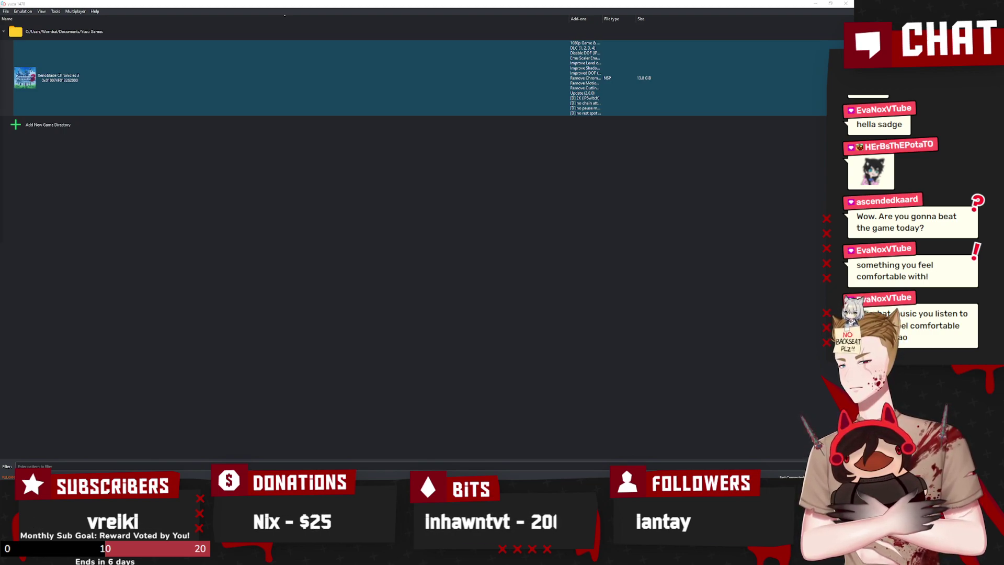
Step: Switch to the Opera GX browser and play the 'Never Gonna Give You Up' voice crack video
{"action": "key", "text": "alt+Tab"}
{"action": "left_click", "coordinate": [456, 220]}
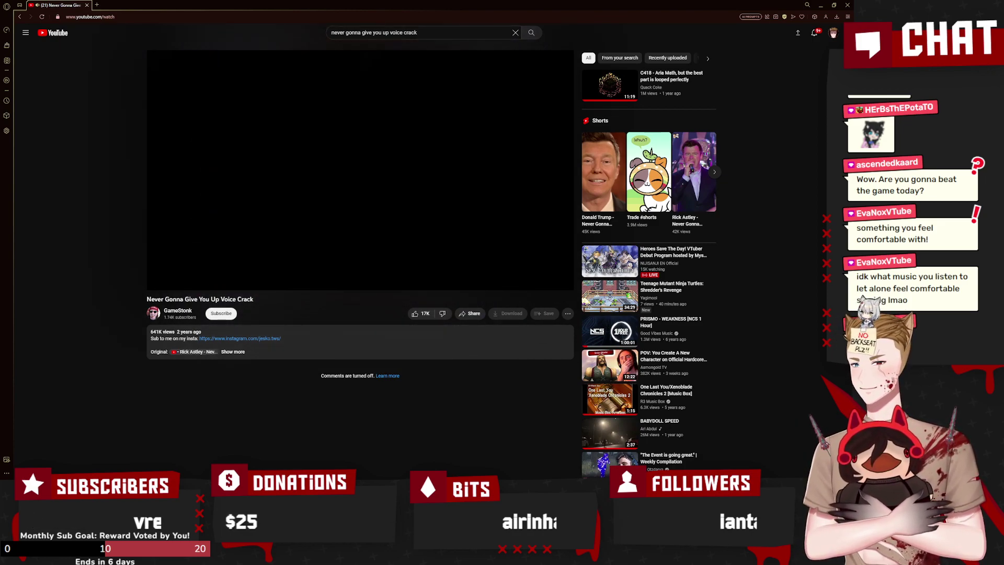
Step: Close the browser tabs and launch Xenoblade Chronicles 3 from yuzu's game list
{"action": "key", "text": "ctrl+w"}
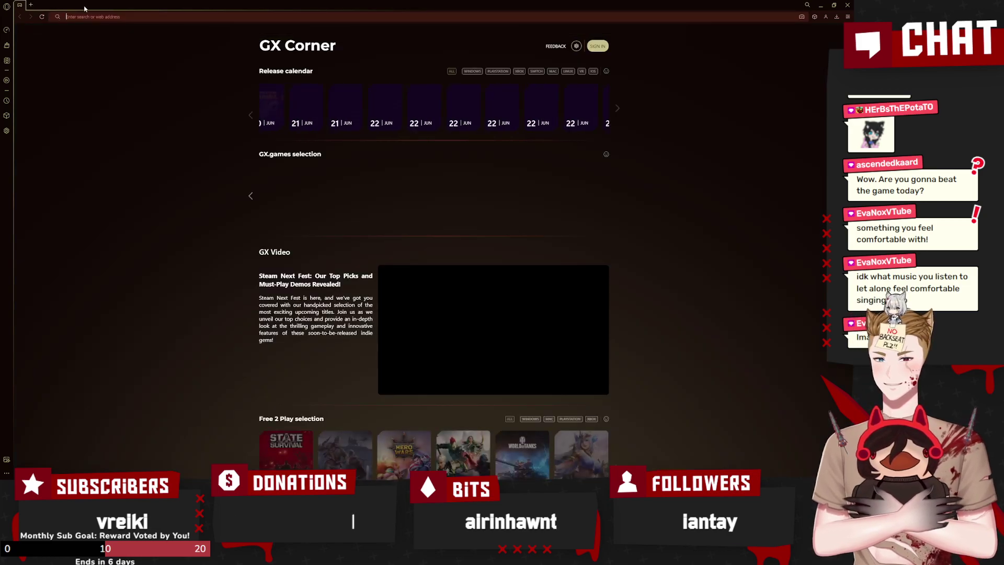
{"action": "key", "text": "ctrl+w"}
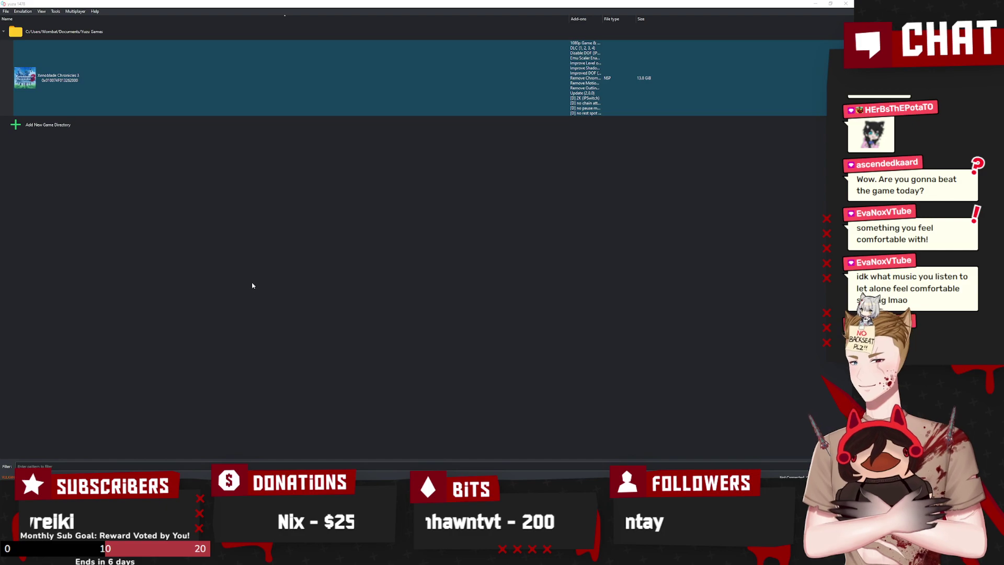
{"action": "left_click", "coordinate": [123, 100]}
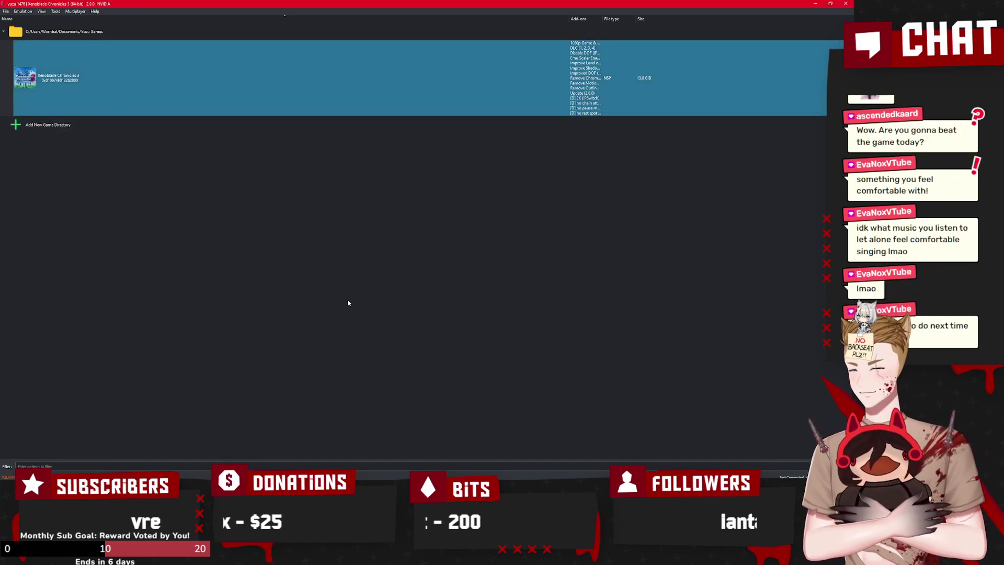
{"action": "key", "text": "Return"}
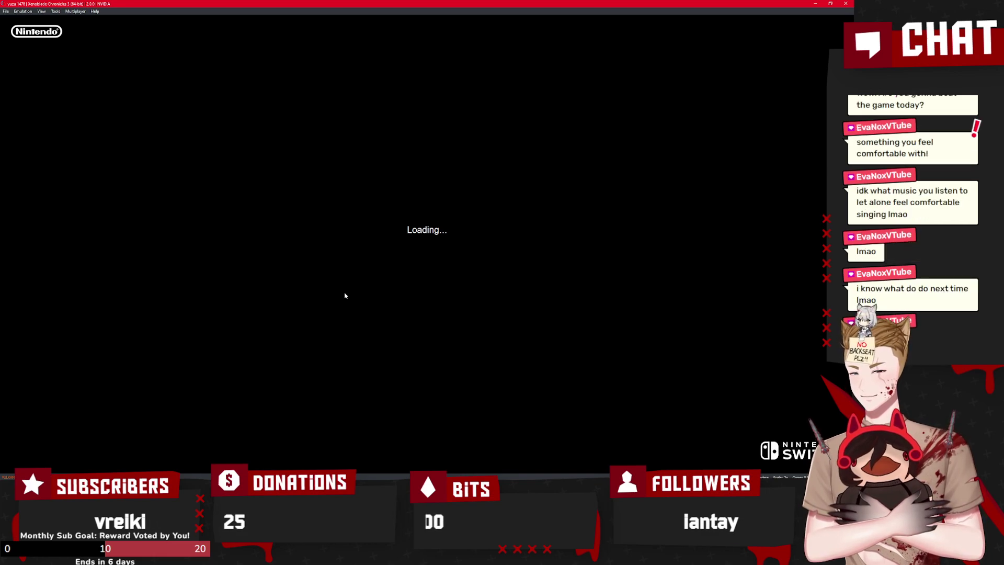